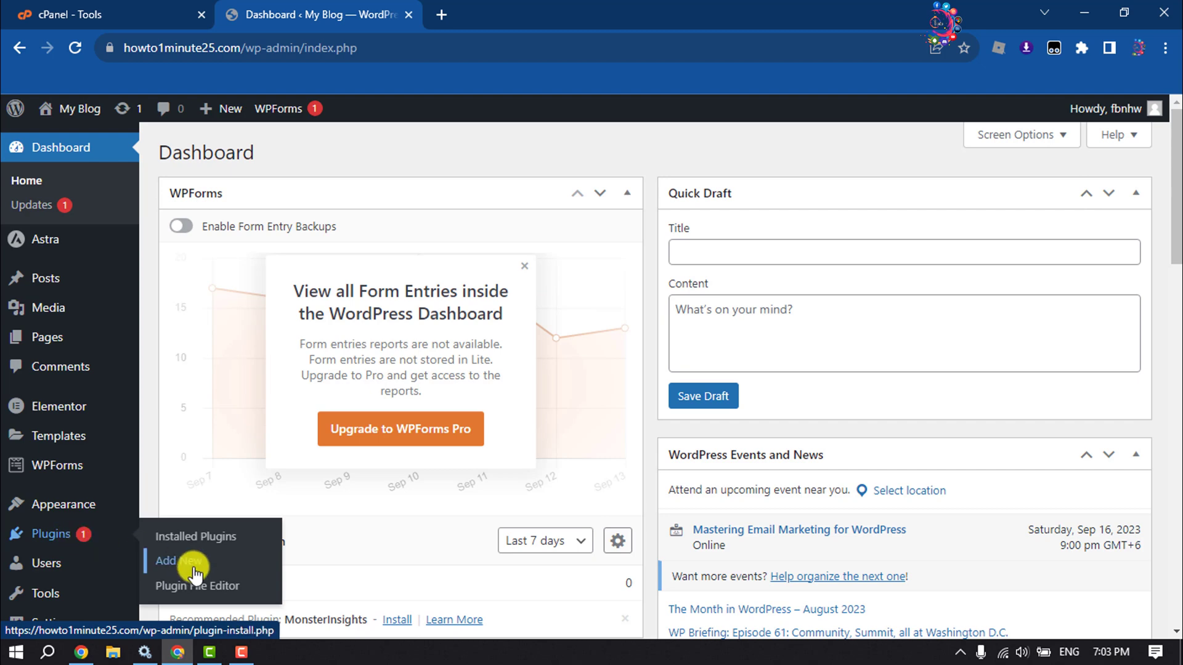
# Search the Add Plugins directory for 'cookie' to list cookie consent plugins
pyautogui.click(196, 563)
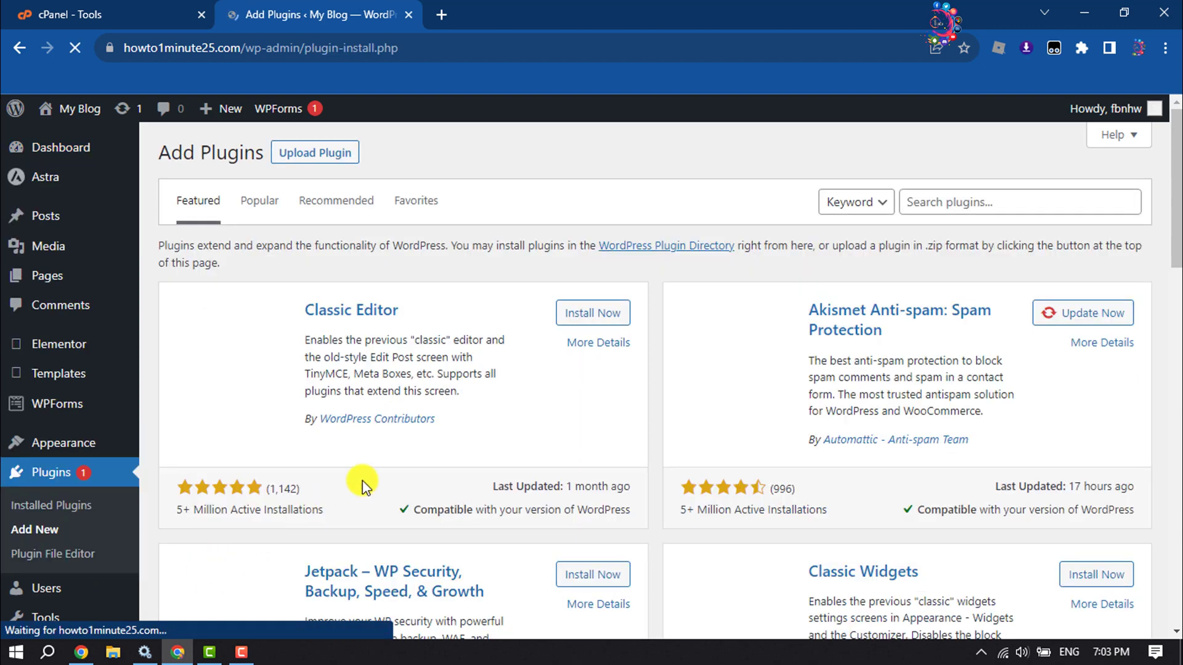
pyautogui.click(952, 209)
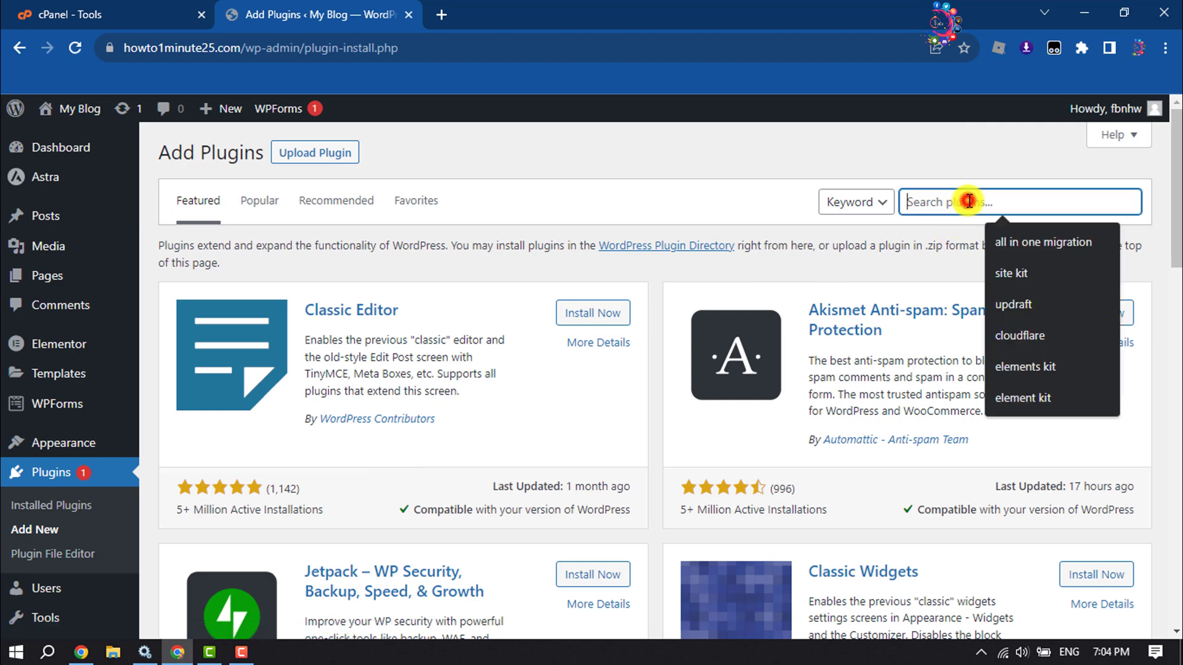
pyautogui.write('cookie')
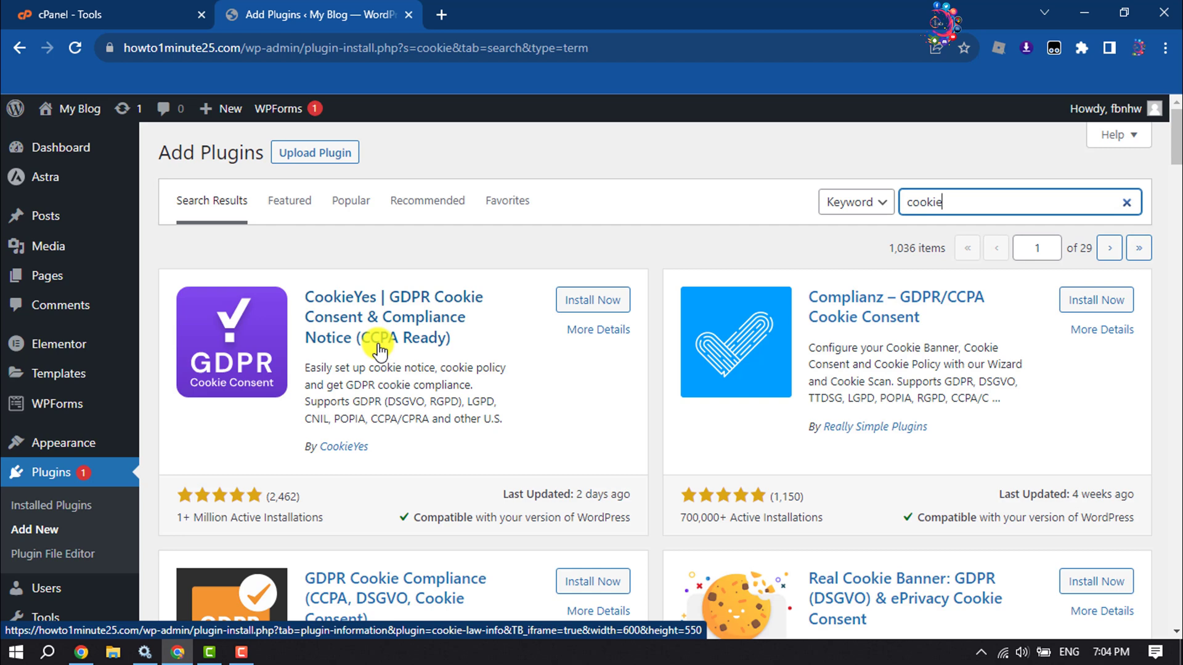
# Install and activate the CookieYes GDPR Cookie Consent plugin
pyautogui.click(607, 302)
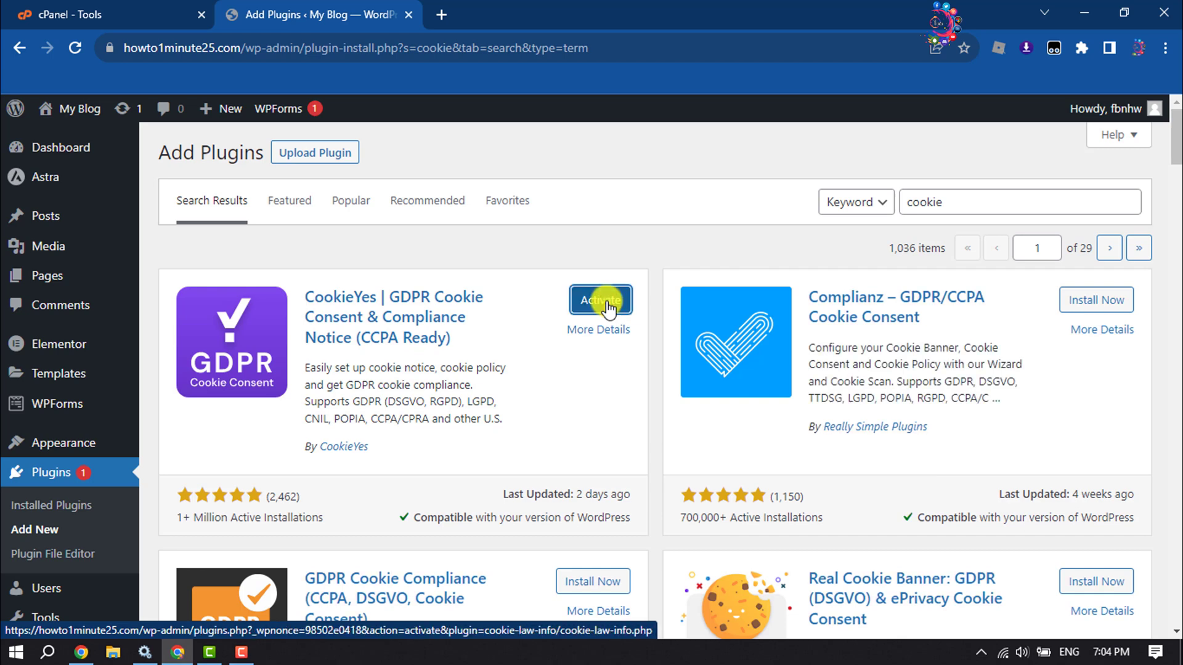
pyautogui.click(607, 302)
pyautogui.click(608, 302)
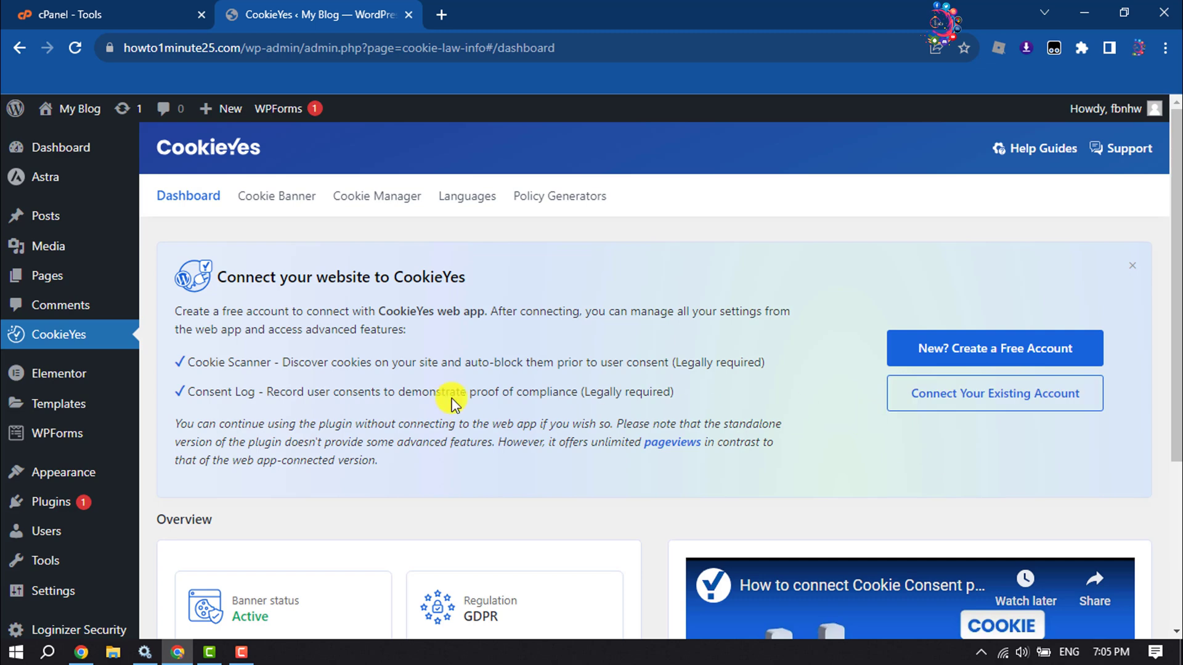
# Scroll the CookieYes dashboard to the Overview showing banner Active with GDPR
pyautogui.moveTo(377, 327); pyautogui.dragTo(487, 315)
pyautogui.doubleClick(389, 330)
pyautogui.click(946, 260)
pyautogui.scroll(-5, 944, 259)
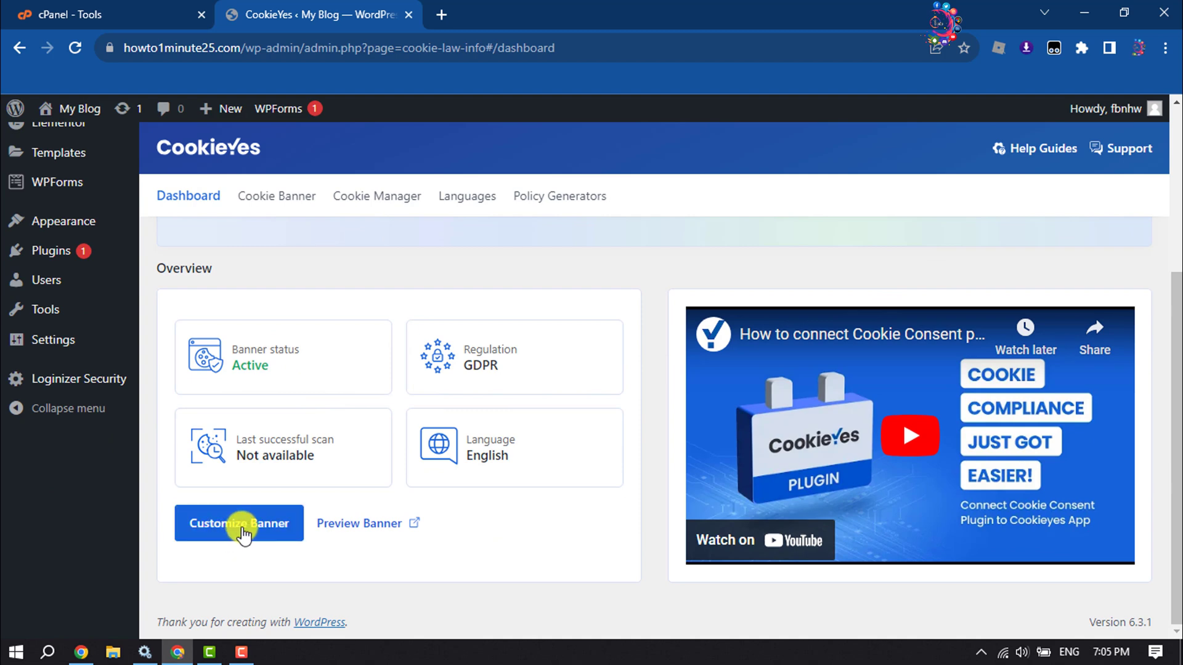
# In the CookieYes banner customization, keep GDPR as the consent template
pyautogui.click(243, 534)
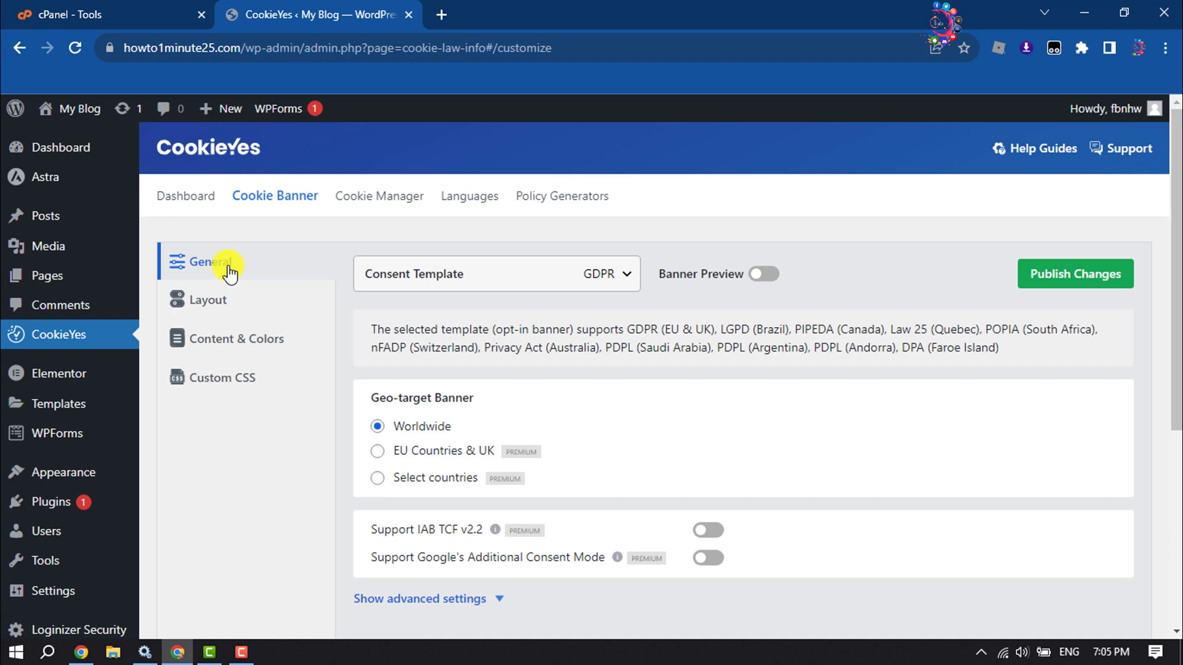
pyautogui.click(587, 275)
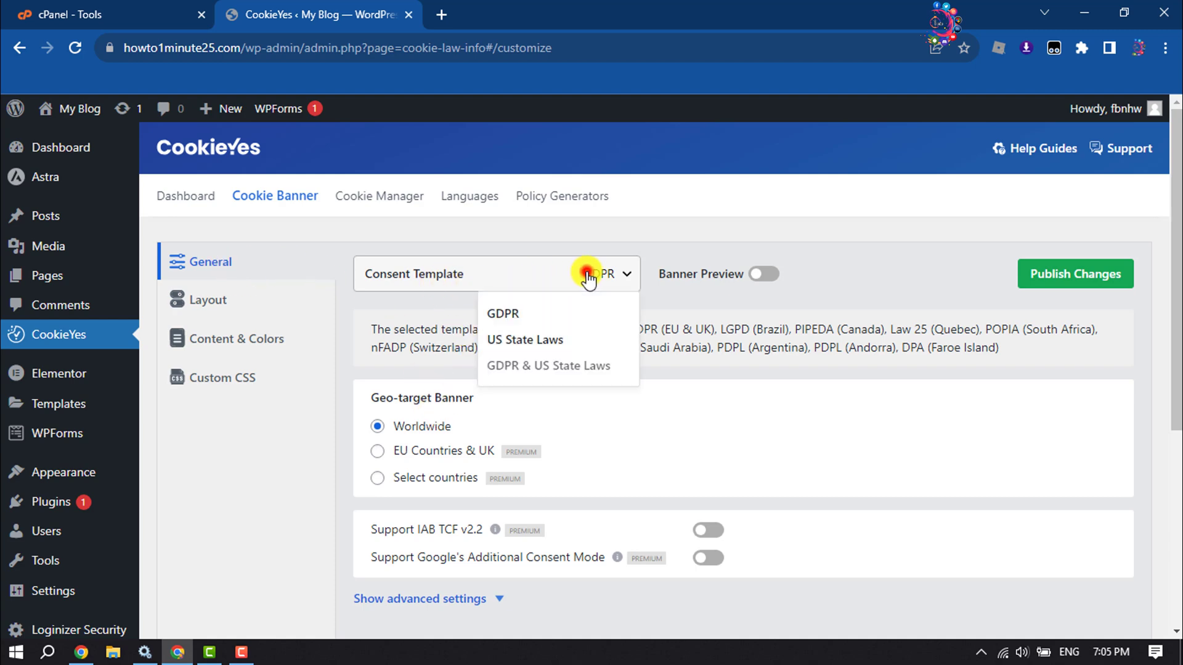
pyautogui.click(608, 419)
pyautogui.click(558, 280)
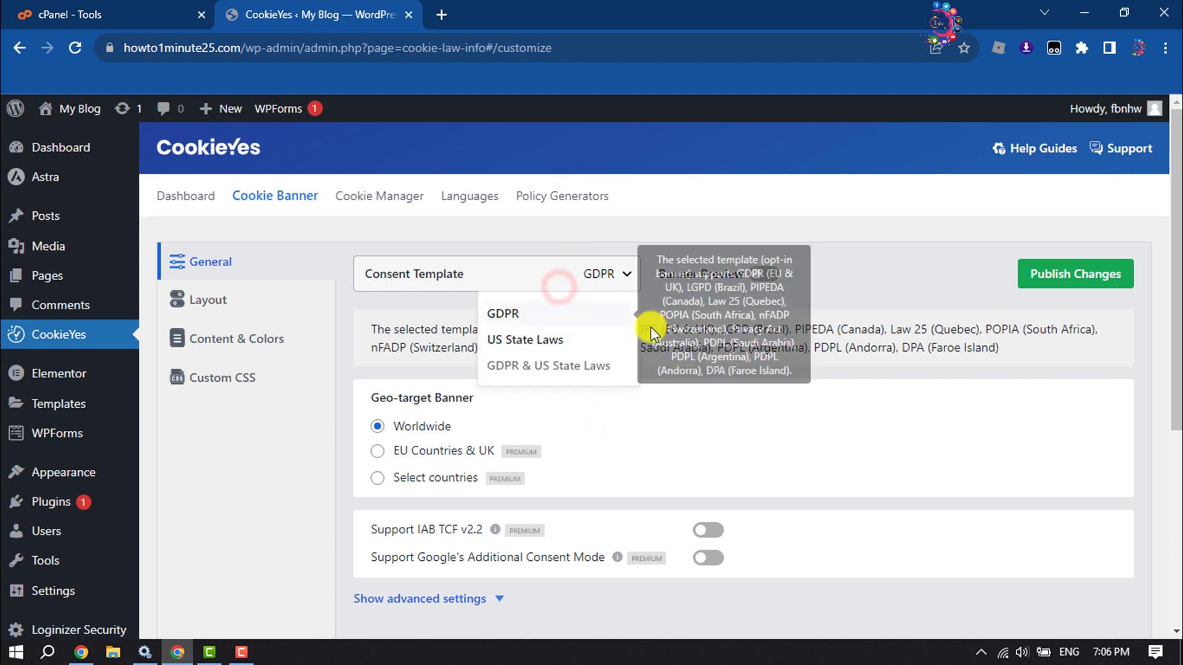
pyautogui.click(868, 311)
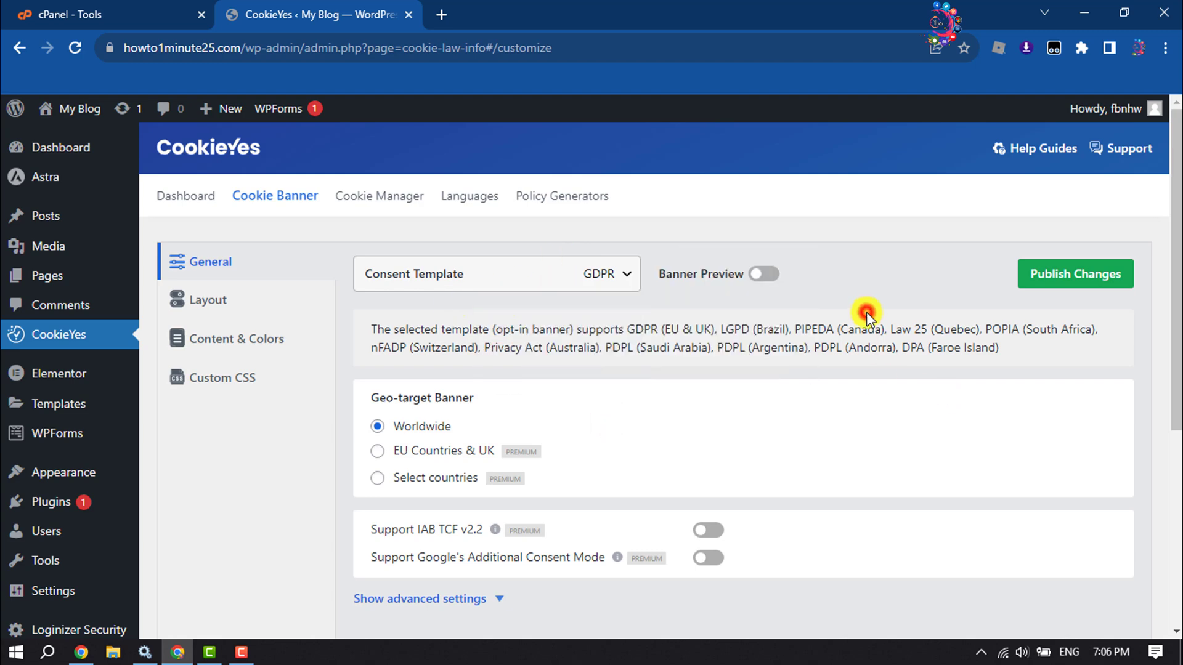
pyautogui.click(764, 274)
# Turn on the live Banner Preview and review the banner settings
pyautogui.click(764, 274)
pyautogui.click(764, 274)
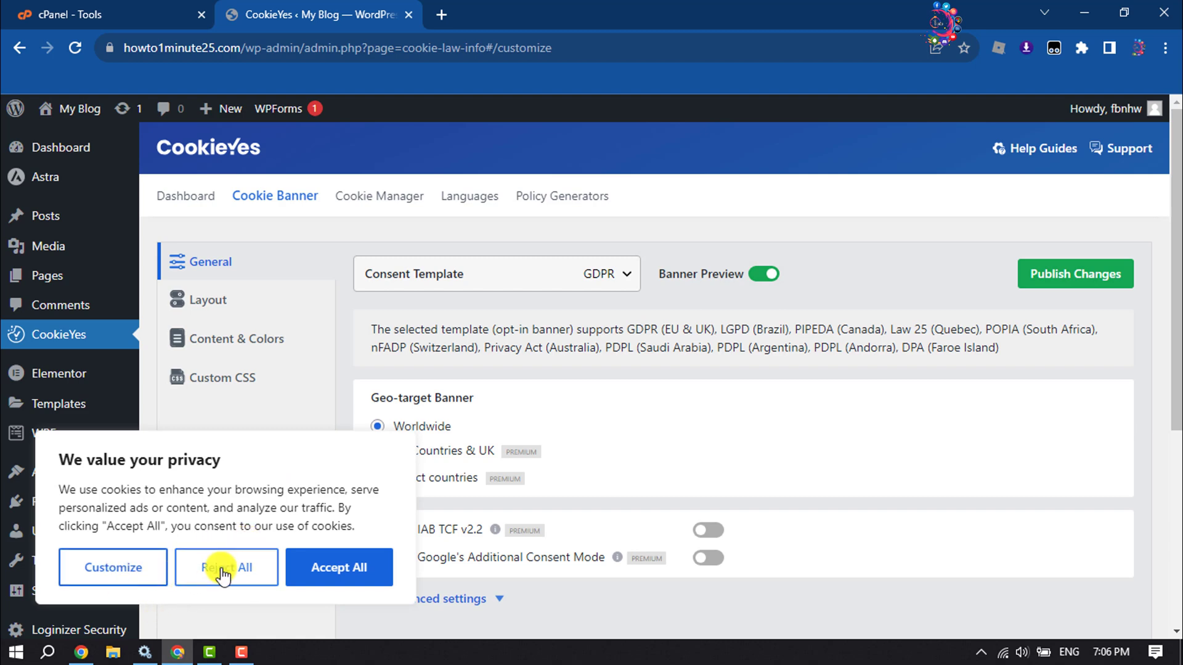
pyautogui.scroll(-1, 451, 359)
pyautogui.scroll(-1, 449, 356)
pyautogui.scroll(-1, 450, 290)
pyautogui.scroll(1, 449, 289)
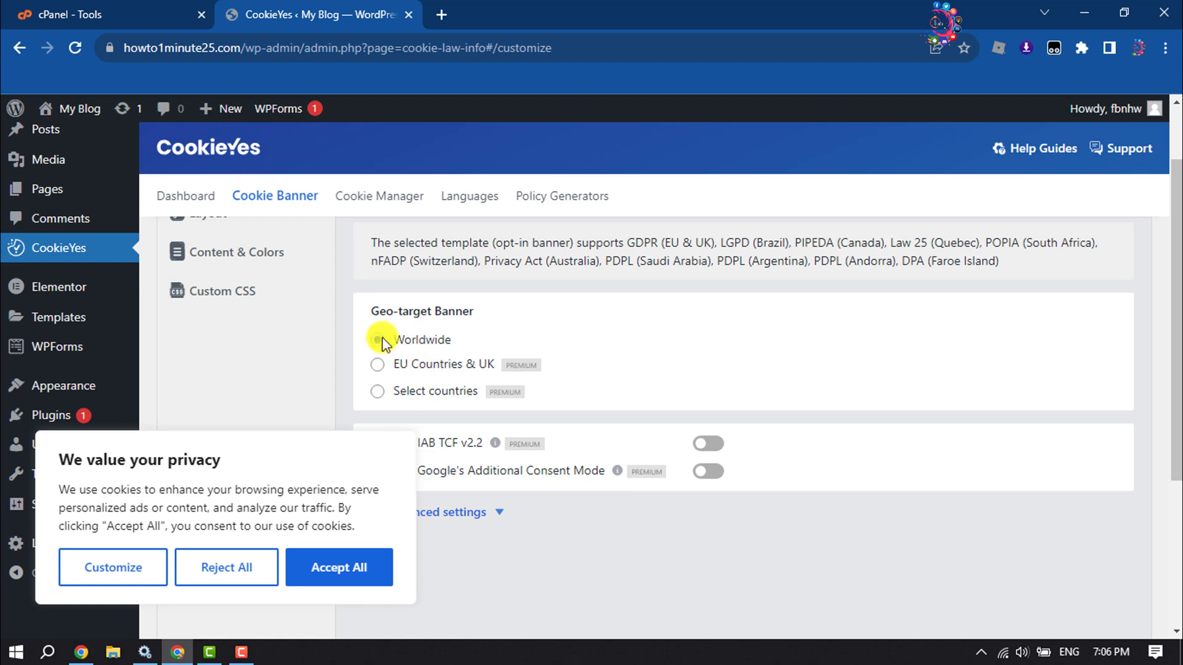
pyautogui.scroll(-1, 484, 319)
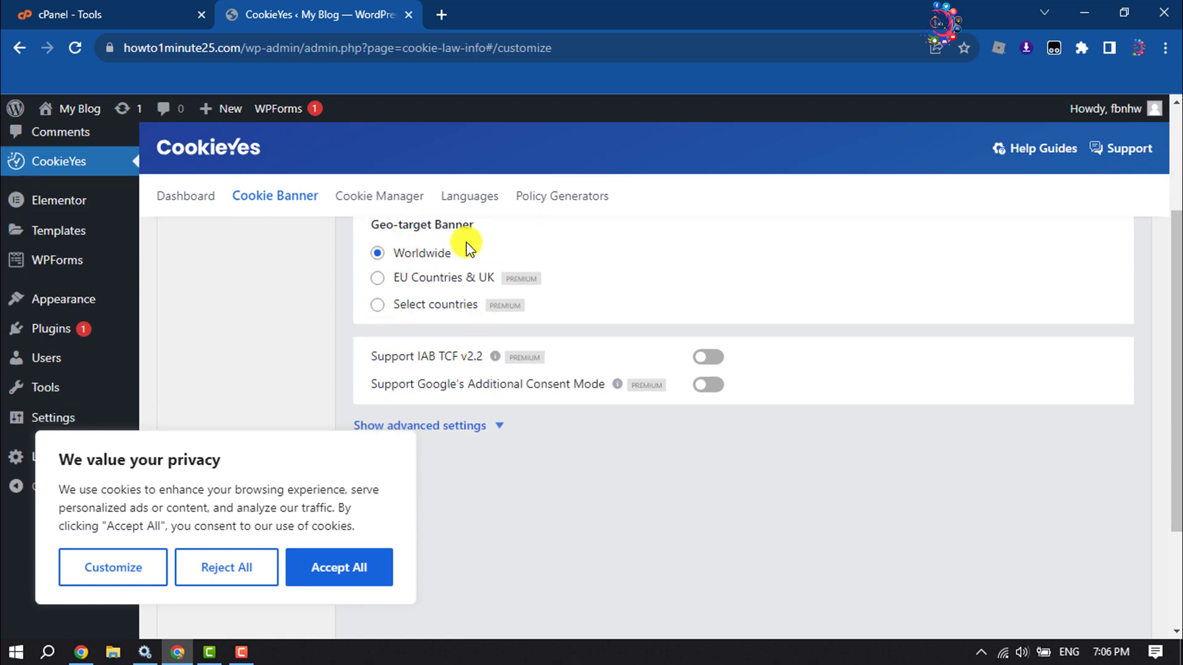
pyautogui.scroll(-1, 576, 327)
pyautogui.scroll(3, 578, 325)
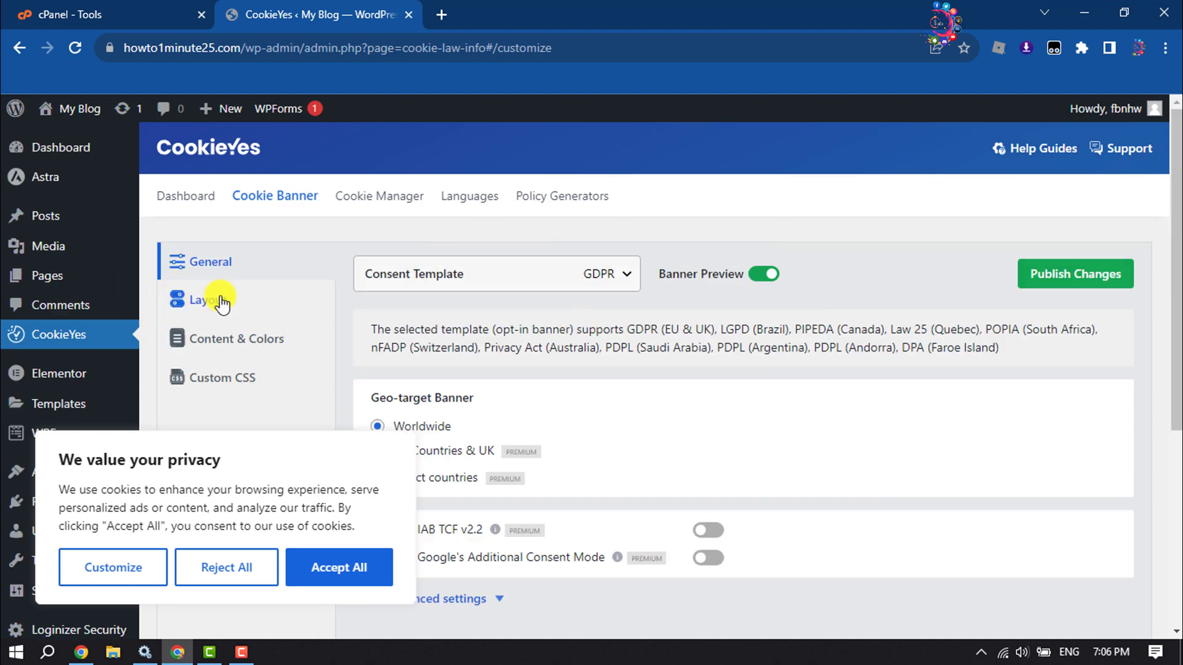
# Try the Box banner layout in bottom-right, top-left and top-right positions
pyautogui.click(221, 303)
pyautogui.scroll(-2, 568, 339)
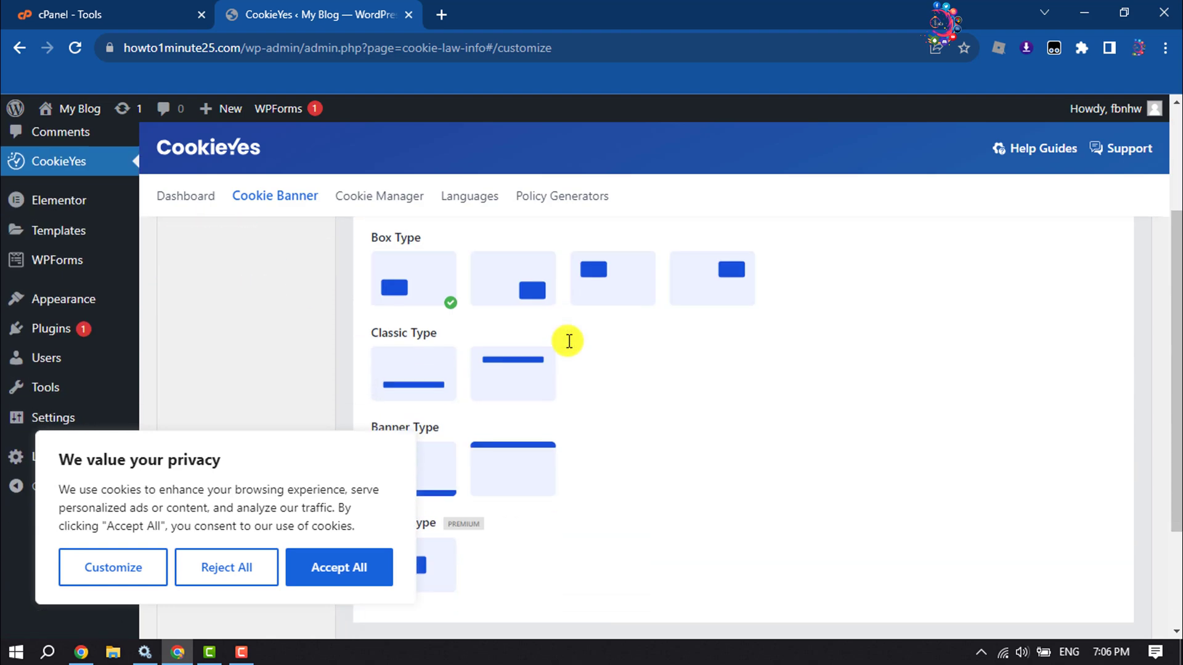
pyautogui.scroll(2, 568, 342)
pyautogui.click(762, 274)
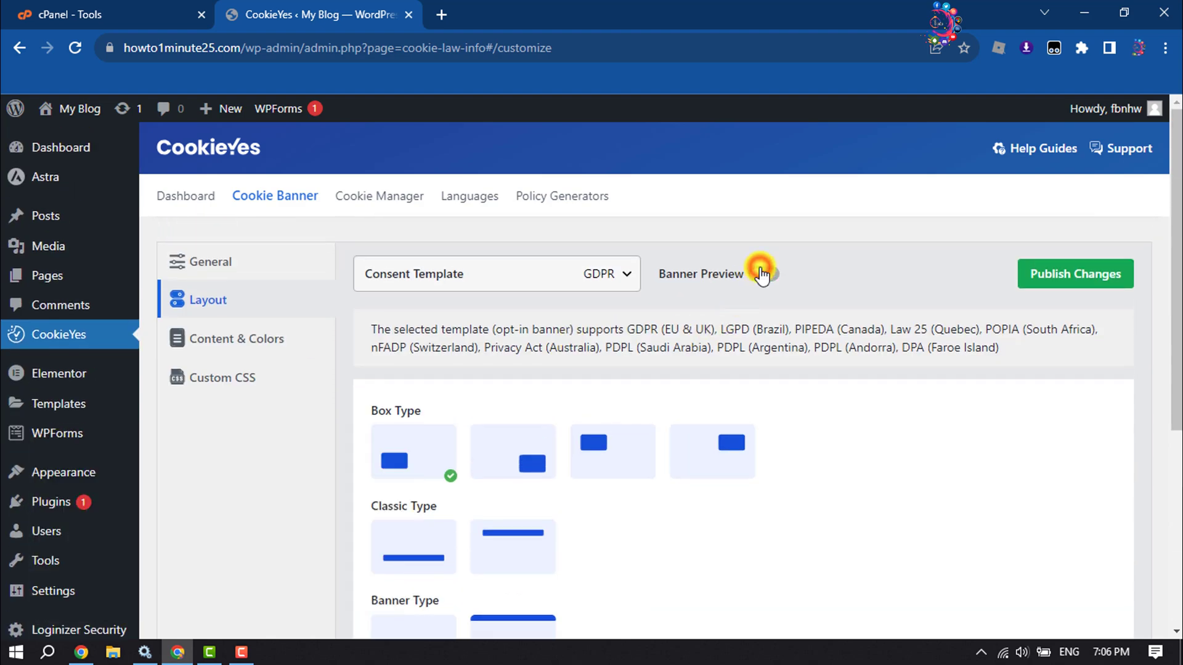
pyautogui.scroll(-2, 747, 293)
pyautogui.scroll(2, 442, 410)
pyautogui.click(776, 275)
pyautogui.scroll(-2, 522, 368)
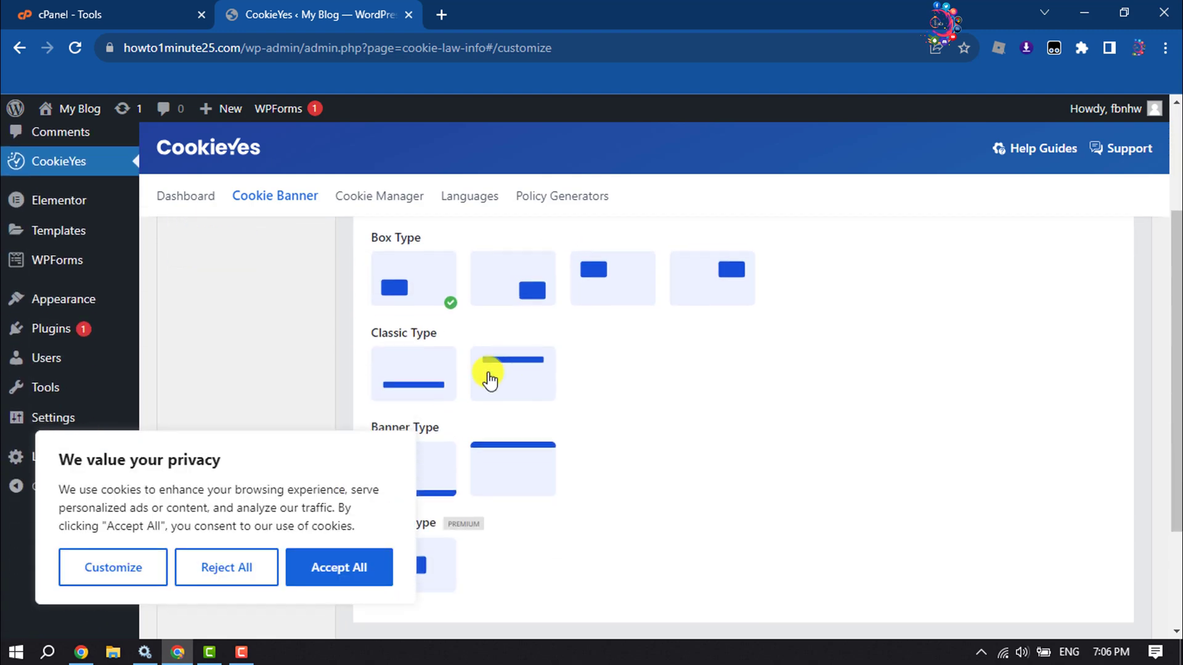
pyautogui.click(536, 284)
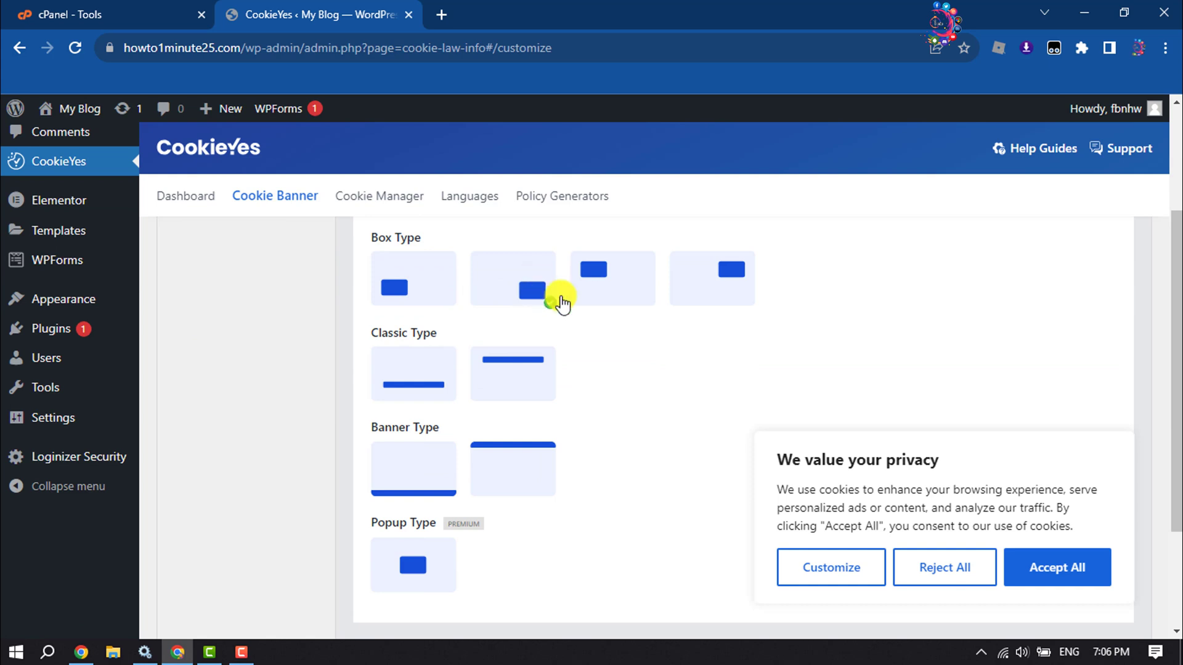
pyautogui.click(604, 294)
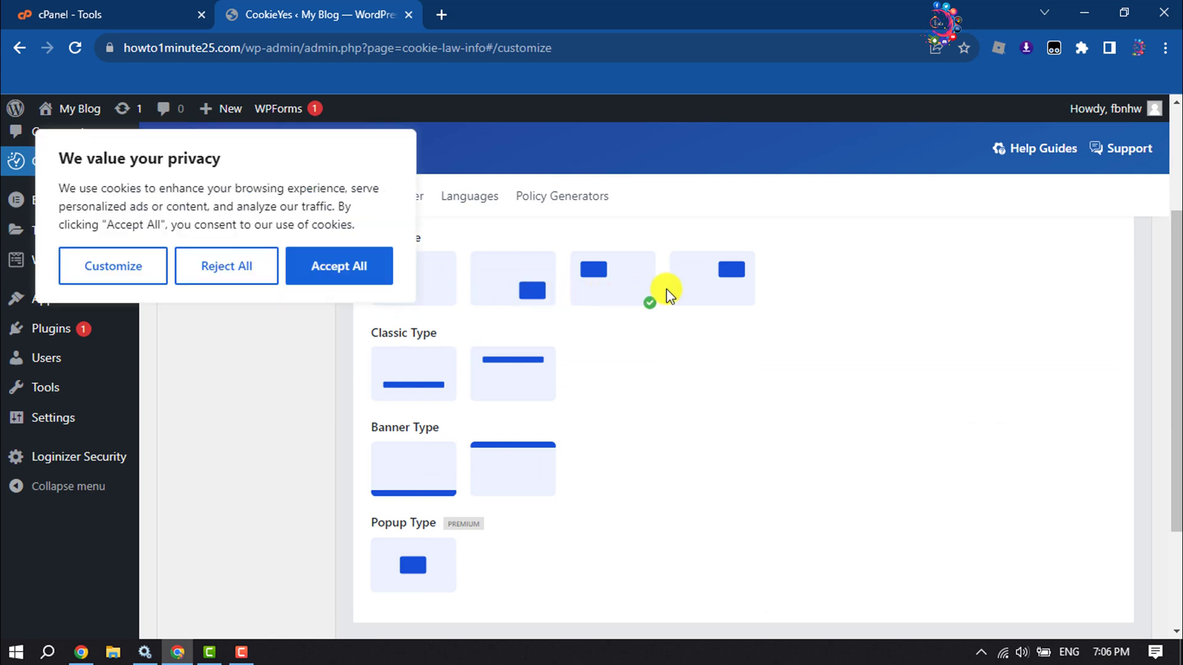
pyautogui.click(682, 290)
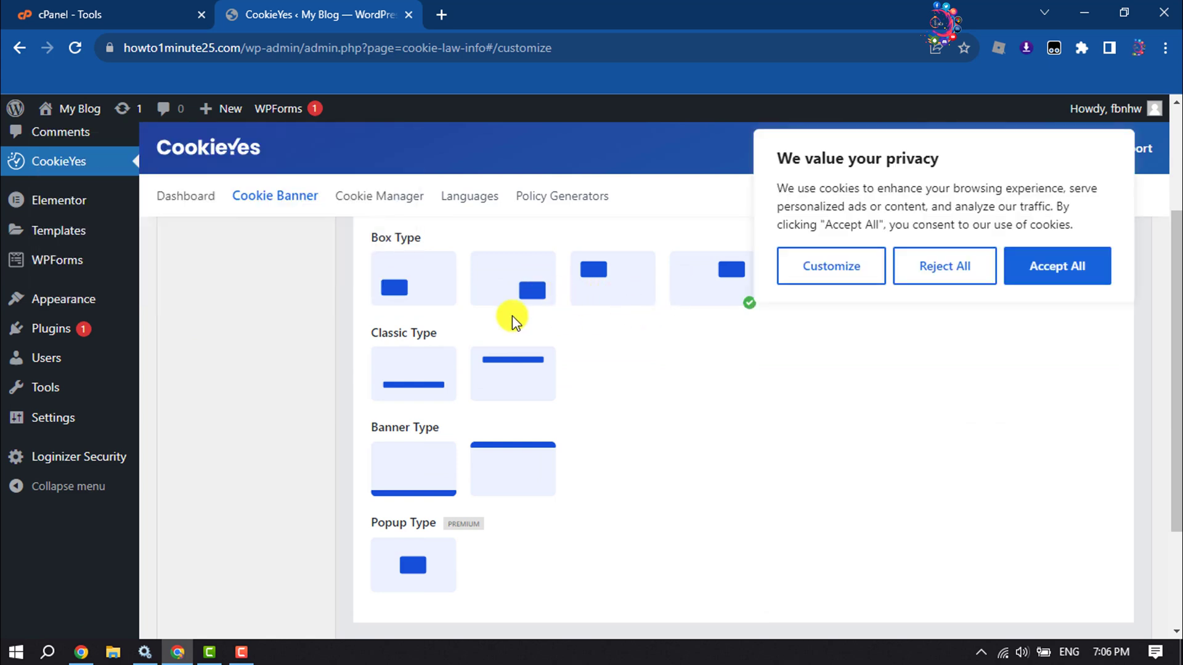
pyautogui.click(528, 291)
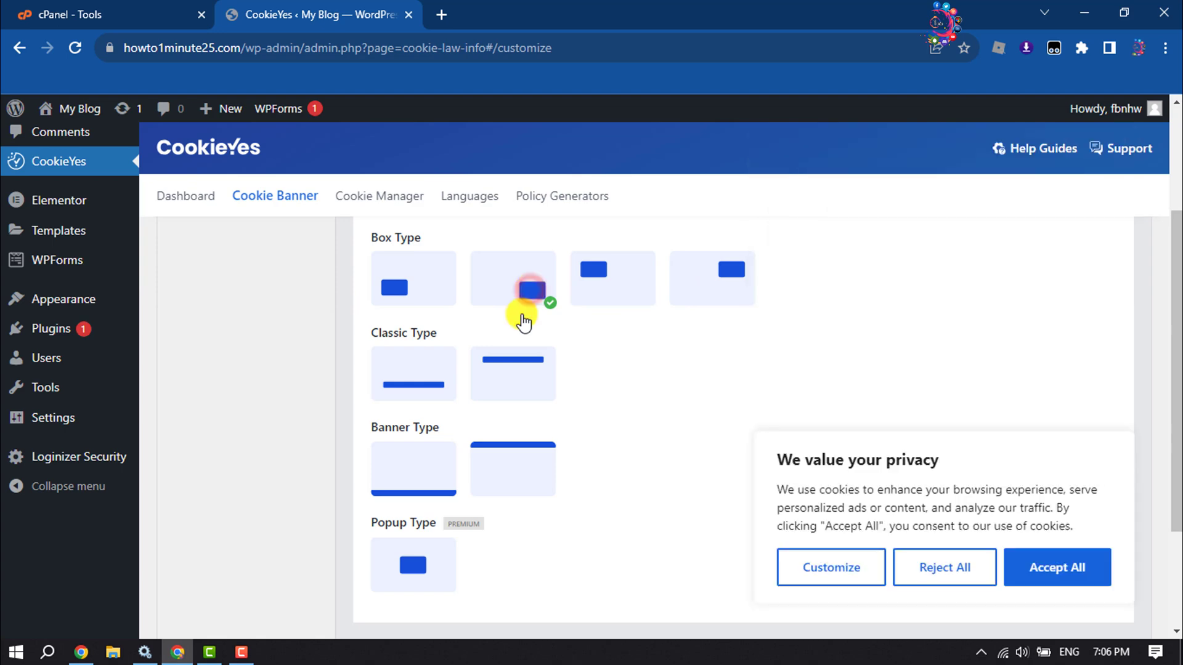
# Choose the Classic full-width layout with the bar along the bottom
pyautogui.click(402, 380)
pyautogui.click(514, 373)
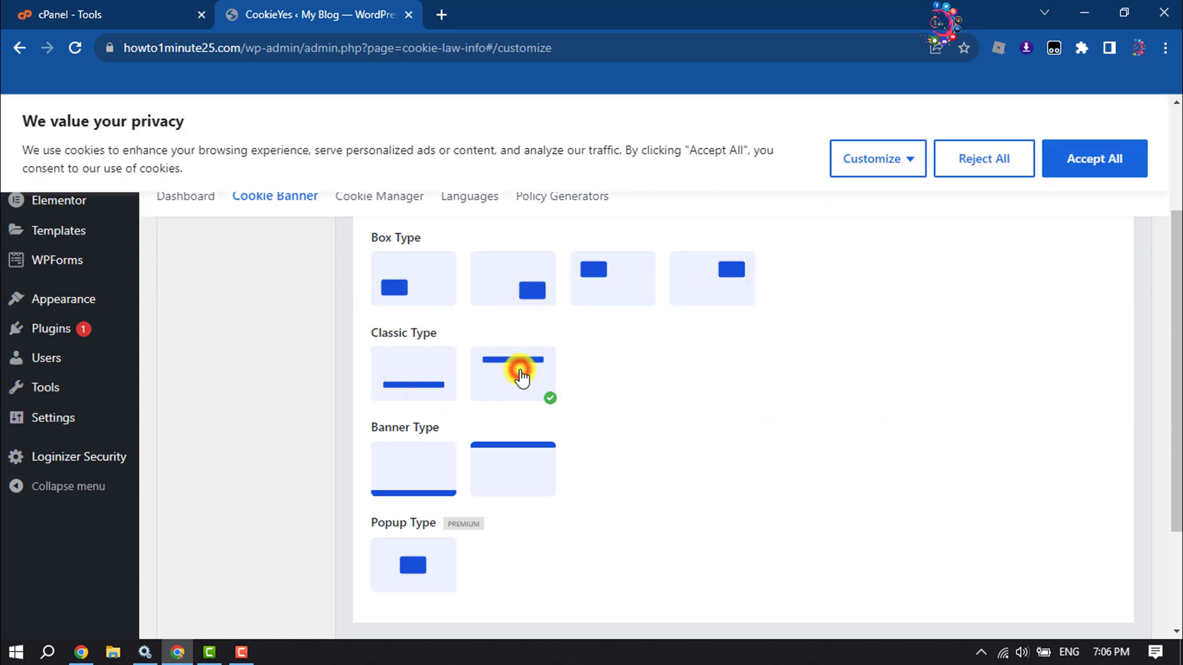
pyautogui.click(429, 387)
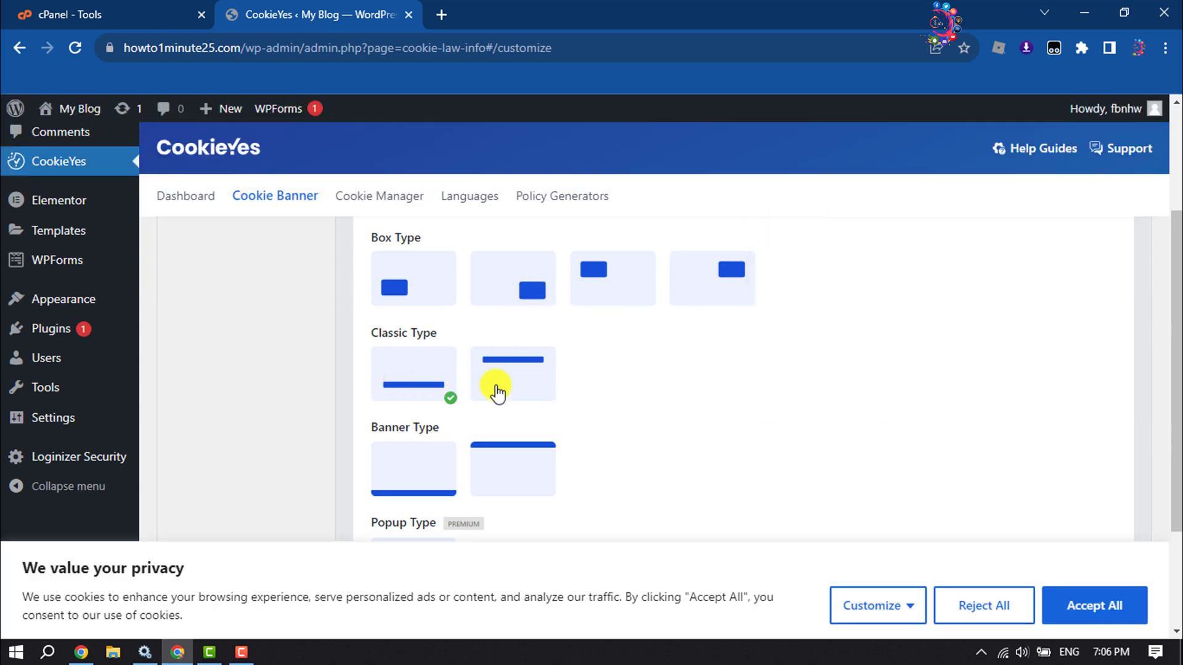
pyautogui.scroll(-1, 494, 390)
pyautogui.scroll(-1, 436, 408)
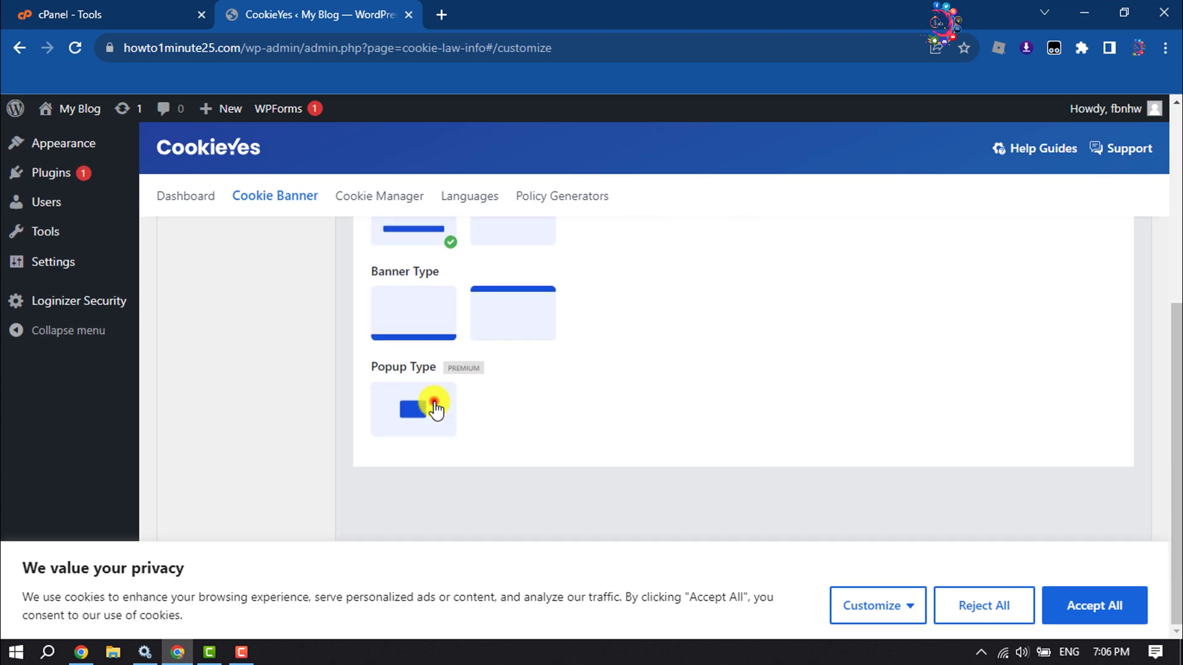
# Dismiss the premium popup prompt and retitle the Cookie Notice banner 'Cookie!'
pyautogui.click(436, 408)
pyautogui.click(941, 292)
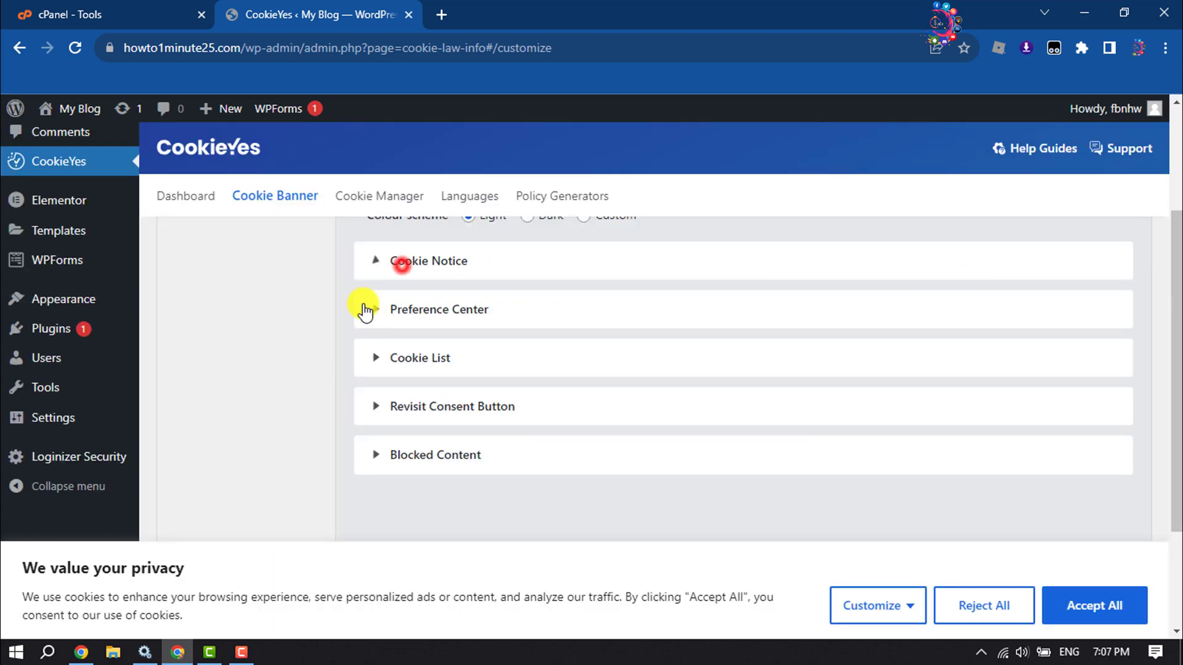
pyautogui.click(376, 258)
pyautogui.moveTo(755, 315); pyautogui.dragTo(681, 340)
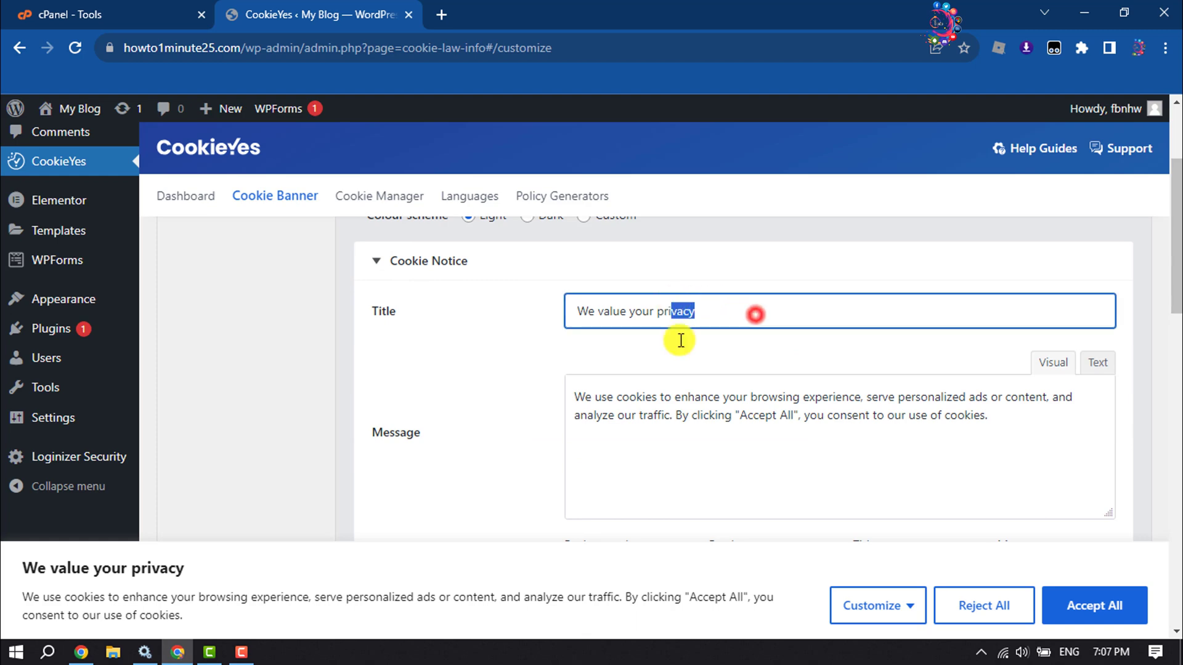
pyautogui.moveTo(185, 569); pyautogui.dragTo(22, 569)
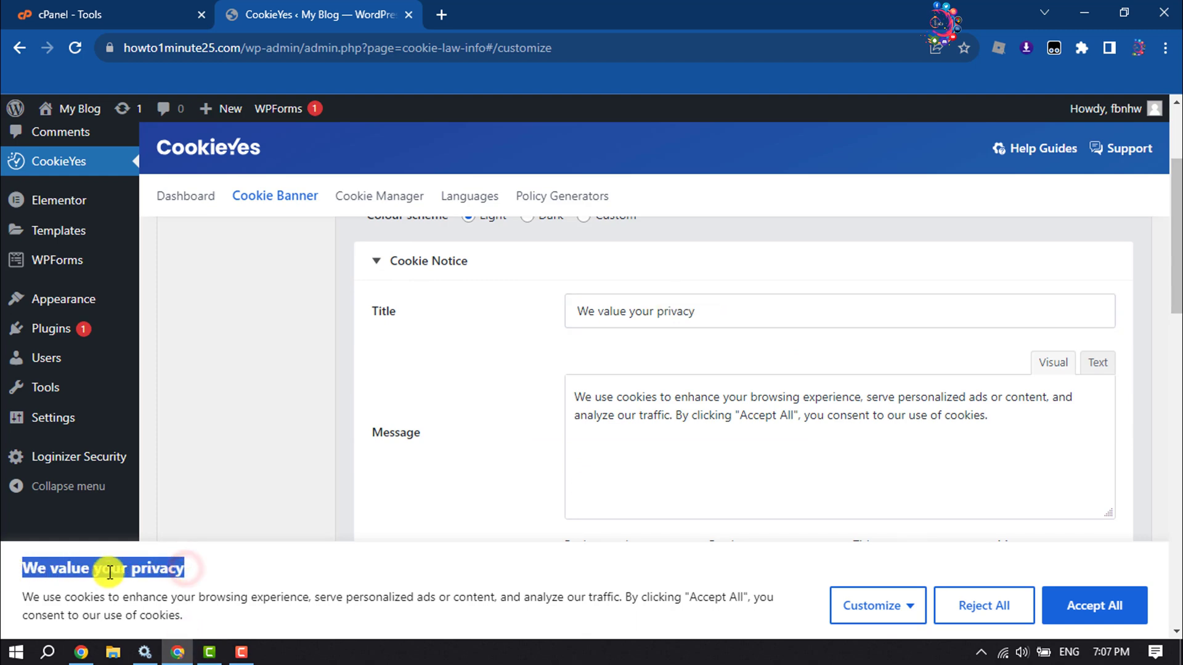
pyautogui.click(682, 318)
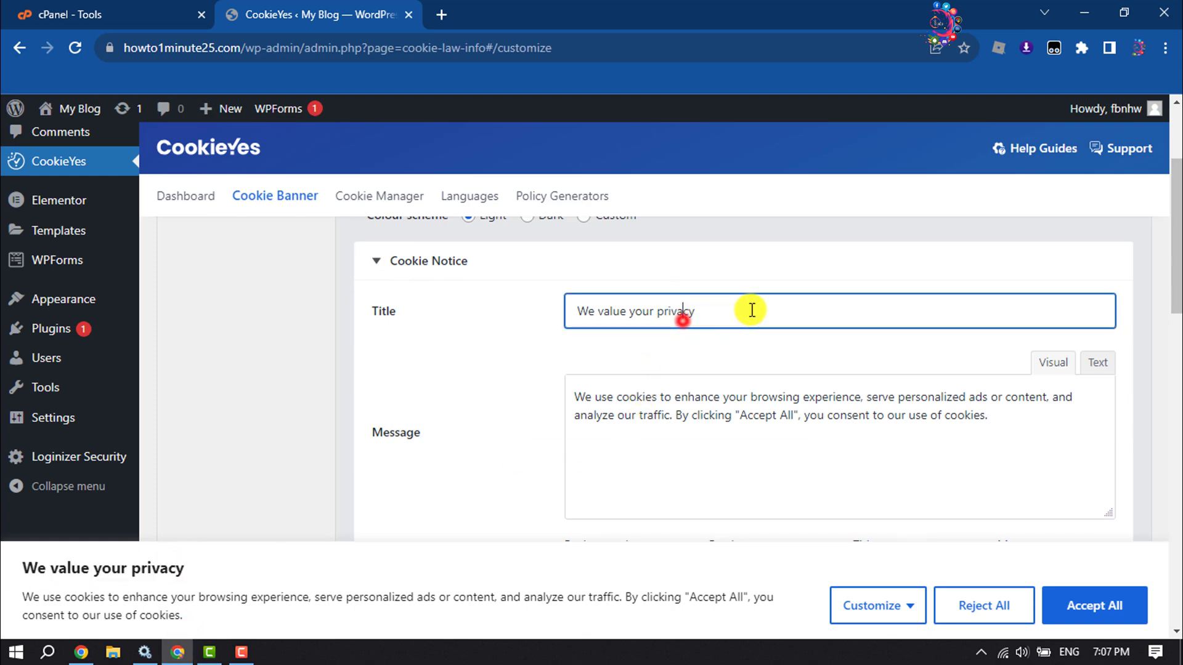
pyautogui.moveTo(750, 310); pyautogui.dragTo(509, 309)
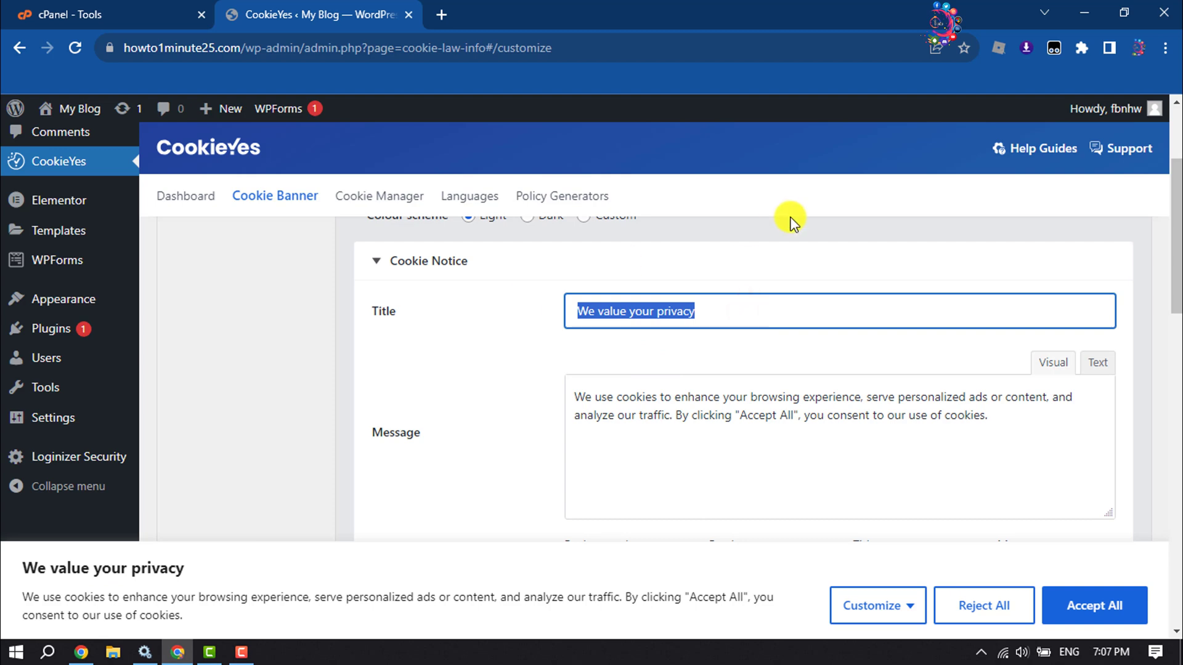
pyautogui.write('Cookie!')
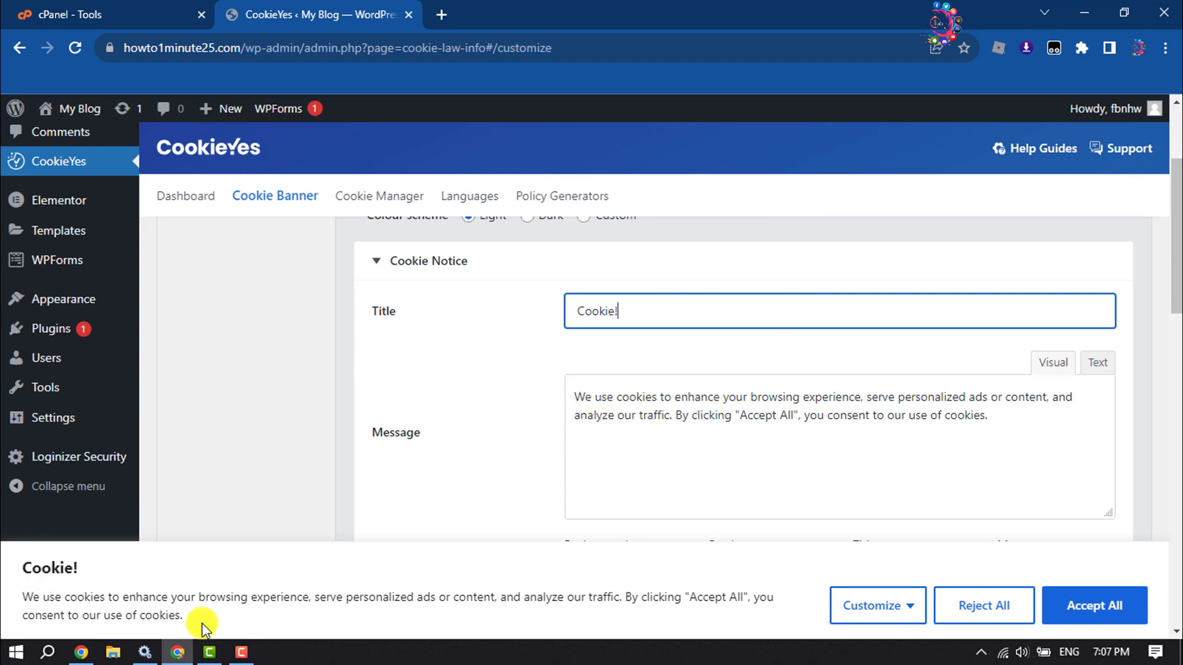
# Review the banner message and Accept All text, then publish the banner changes
pyautogui.moveTo(185, 616); pyautogui.dragTo(22, 597)
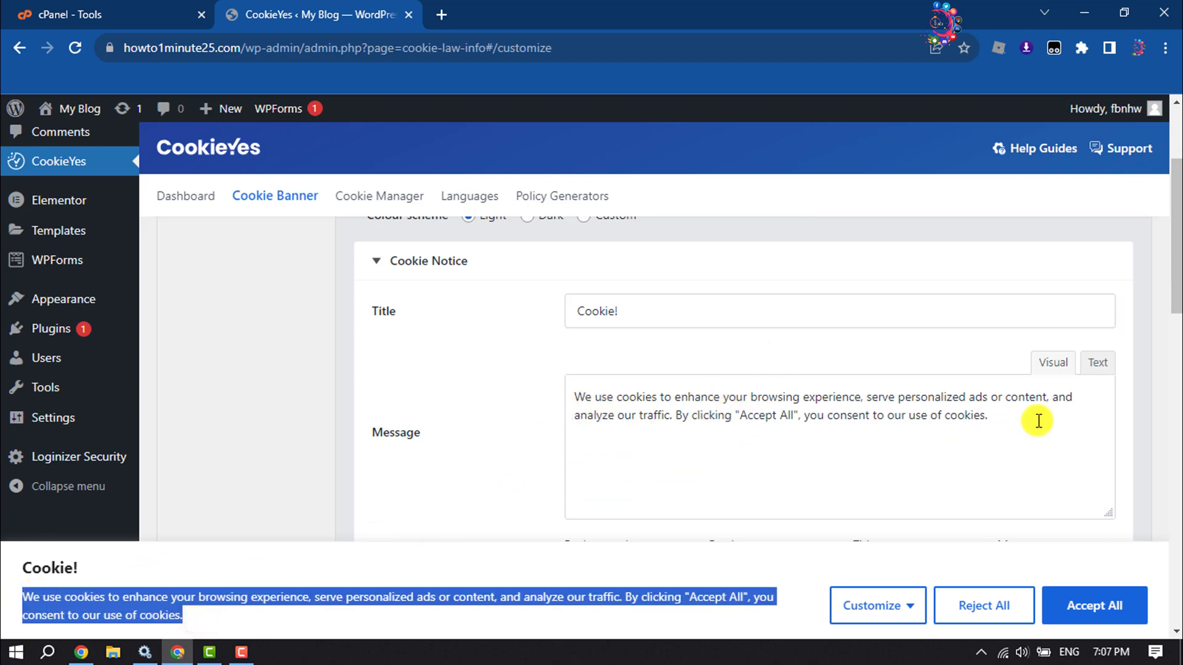
pyautogui.moveTo(1039, 418); pyautogui.dragTo(643, 364)
pyautogui.scroll(-1, 643, 362)
pyautogui.scroll(-3, 647, 364)
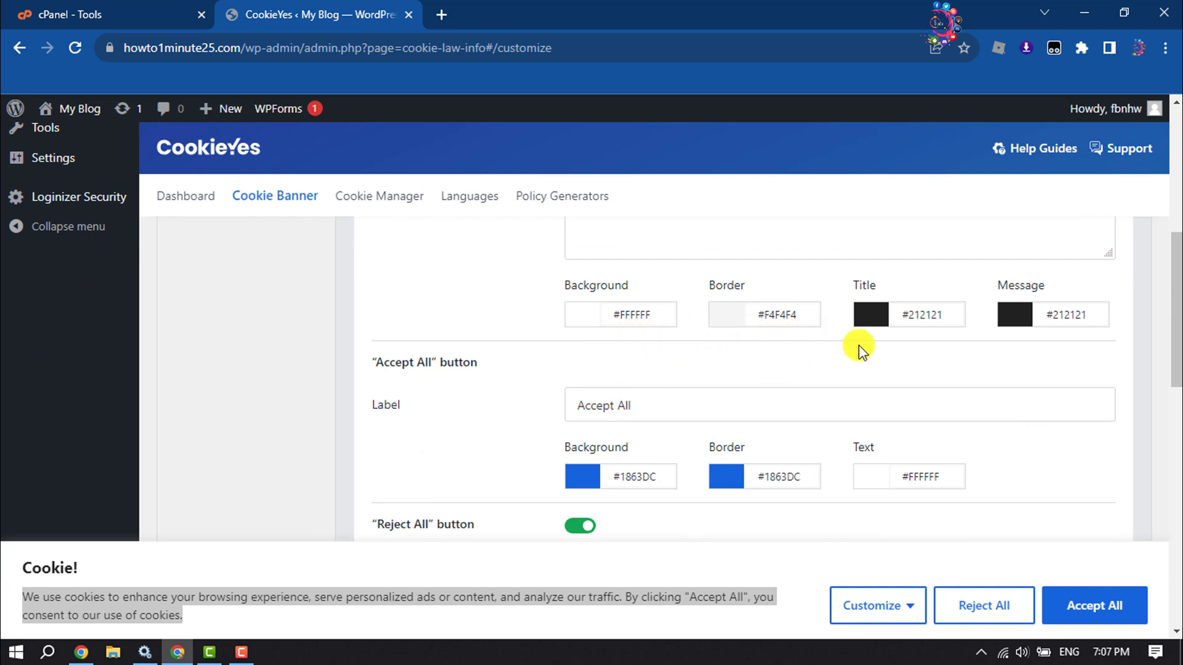
pyautogui.scroll(-1, 729, 417)
pyautogui.press('Tab')
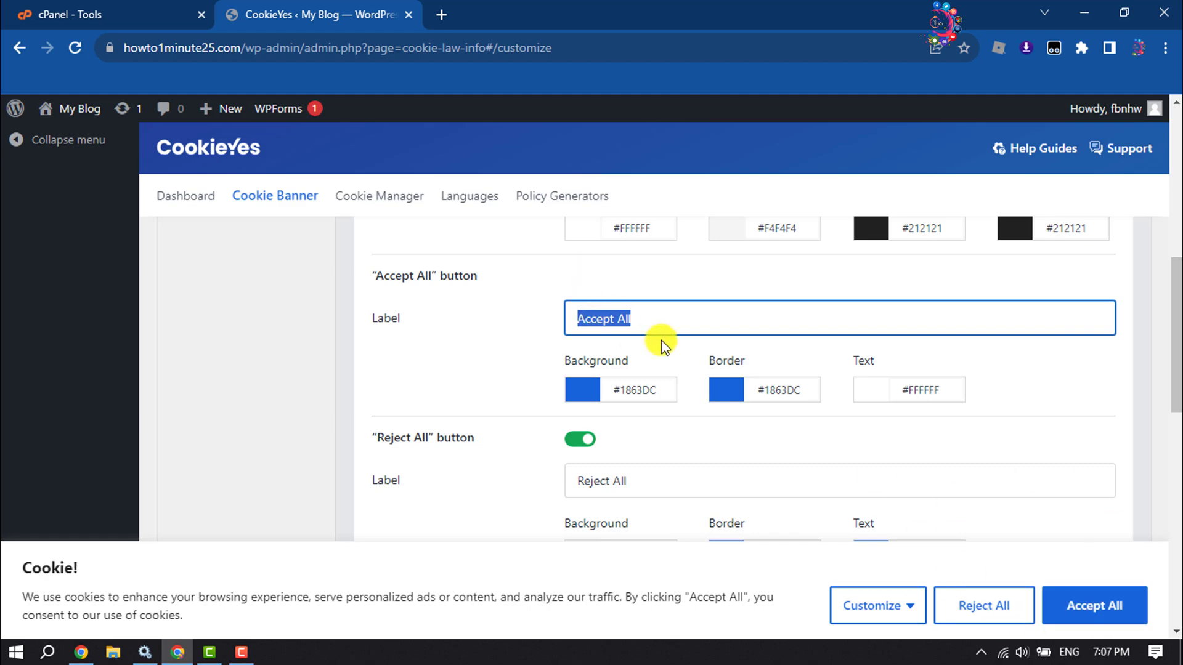
pyautogui.scroll(10, 246, 401)
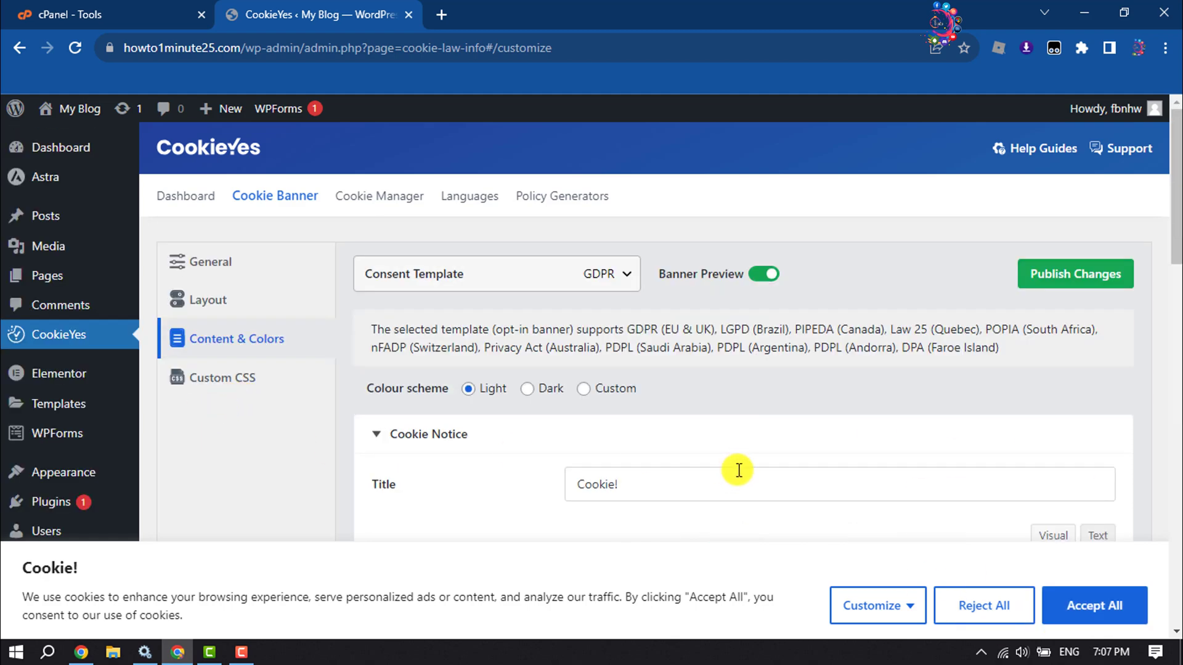
pyautogui.scroll(-1, 968, 346)
pyautogui.scroll(1, 1054, 277)
pyautogui.click(1087, 276)
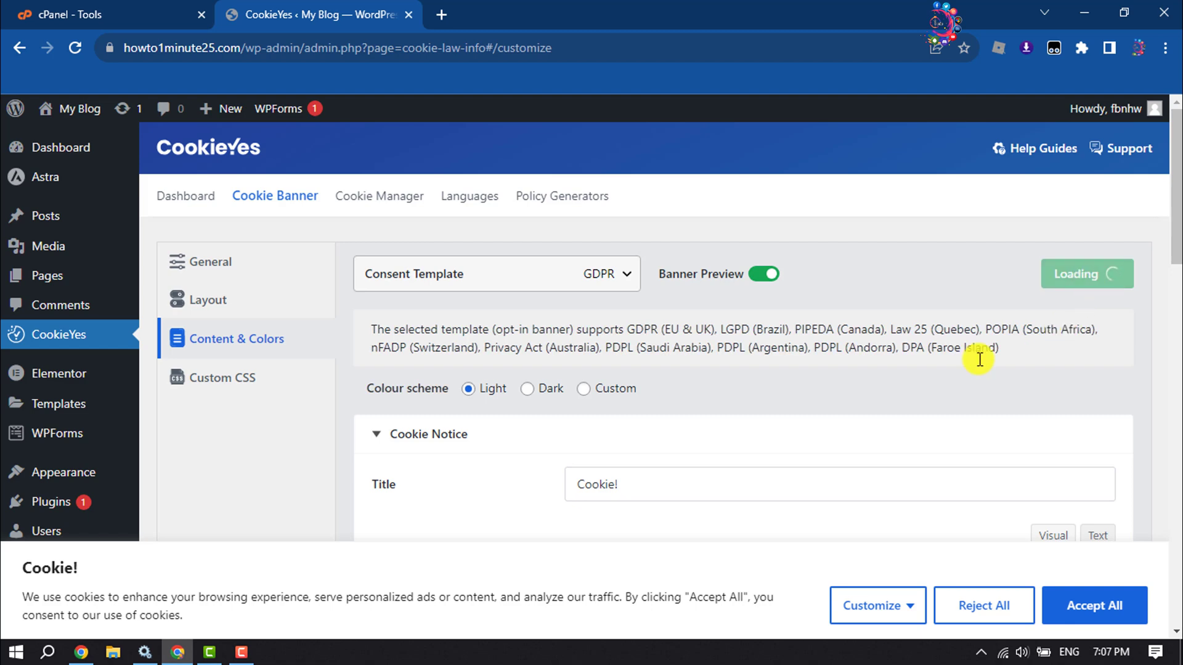
pyautogui.rightClick(85, 139)
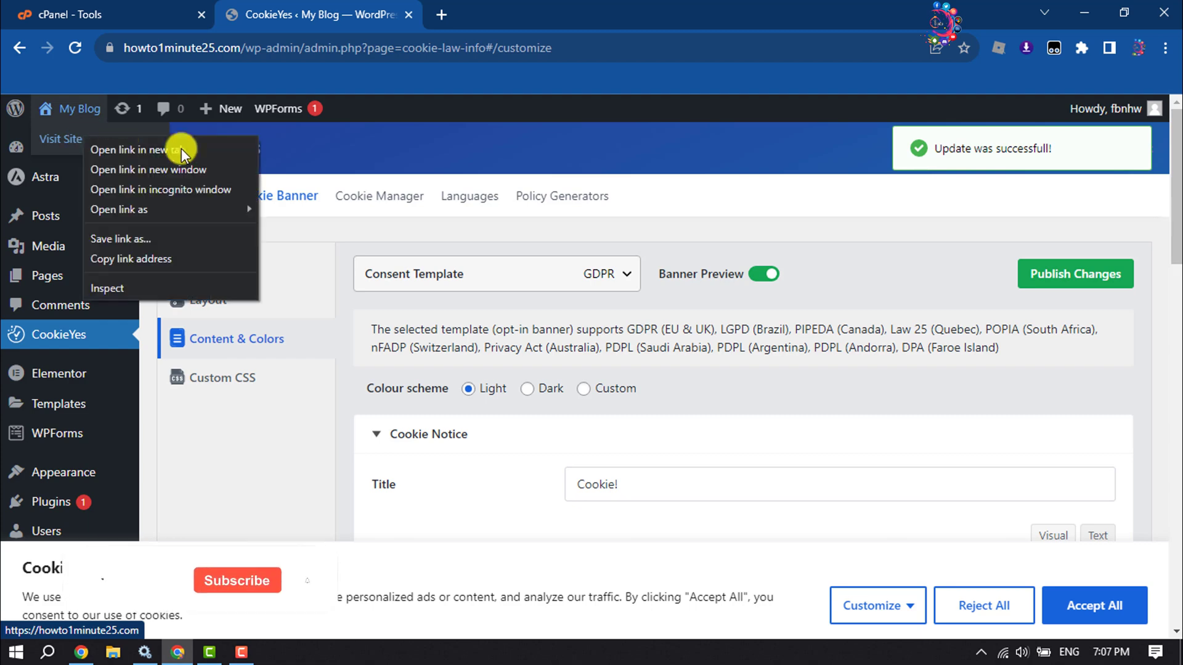
# Open the live site in a new tab, accept the Cookie! banner and reload
pyautogui.click(172, 151)
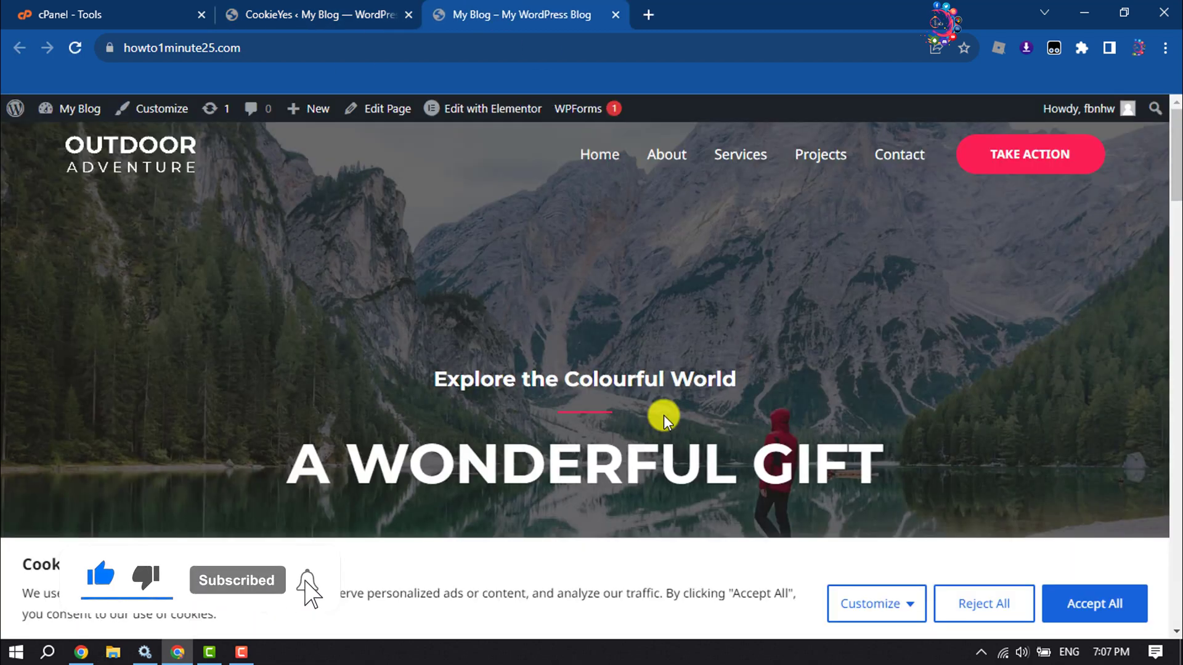
pyautogui.click(1090, 610)
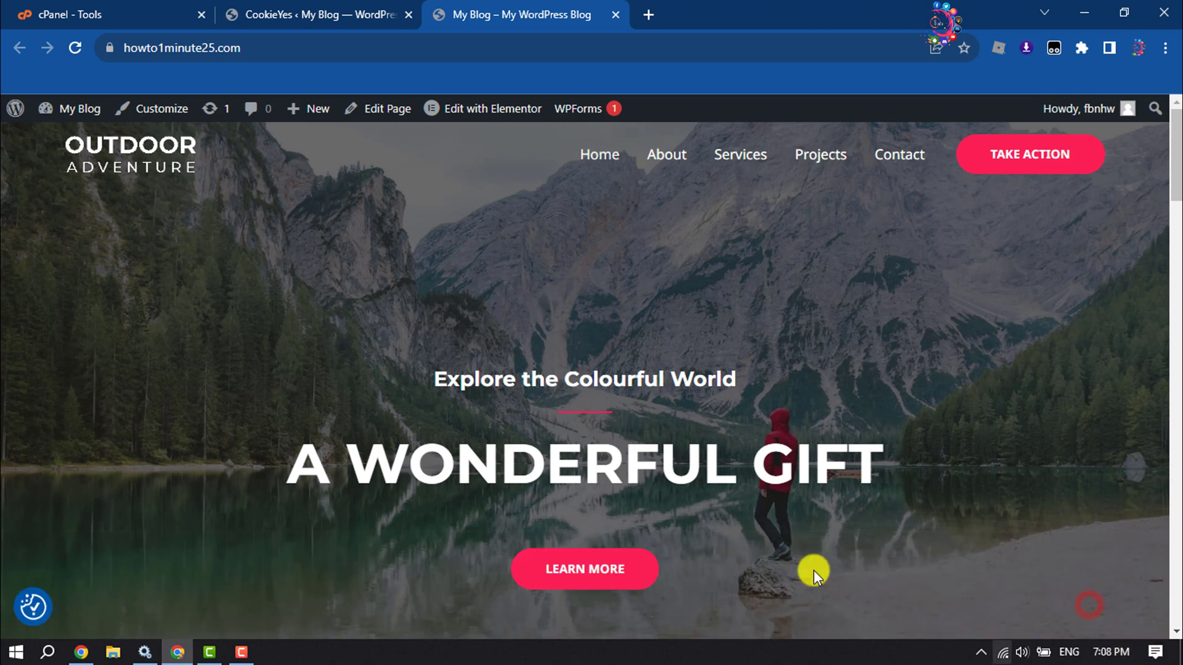
pyautogui.click(77, 47)
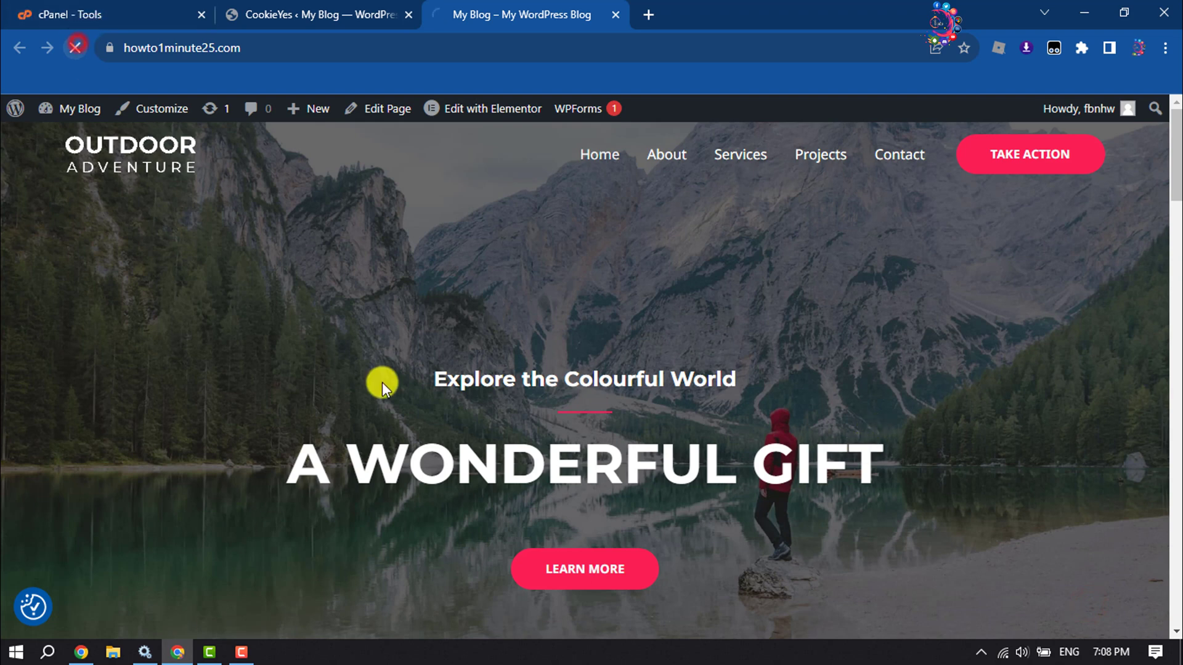